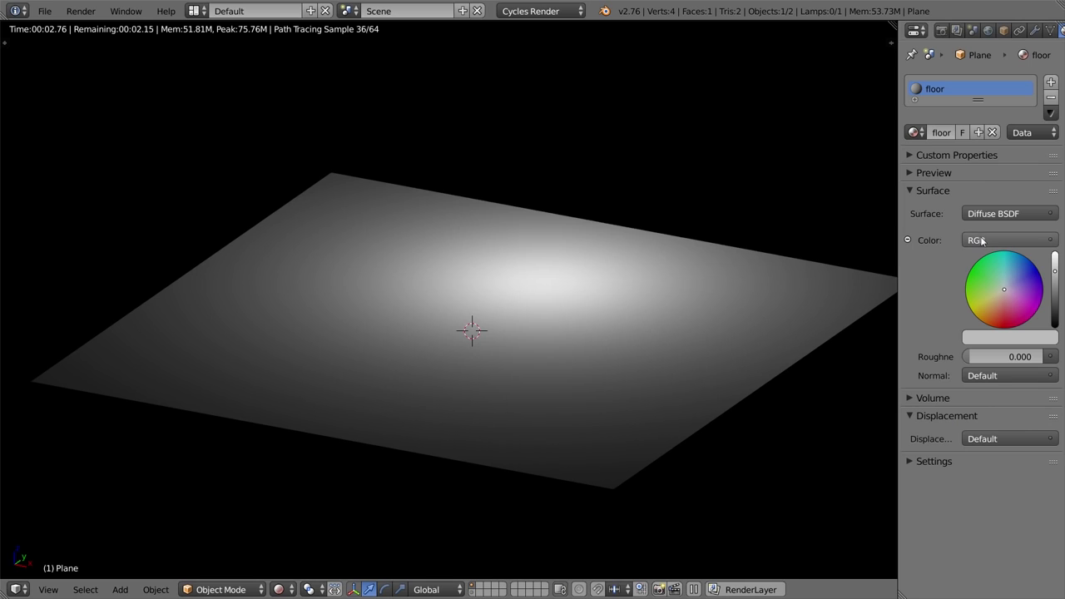
# Link an Image Texture with the wood diffuse map to the floor material's Color
pyautogui.click(967, 240)
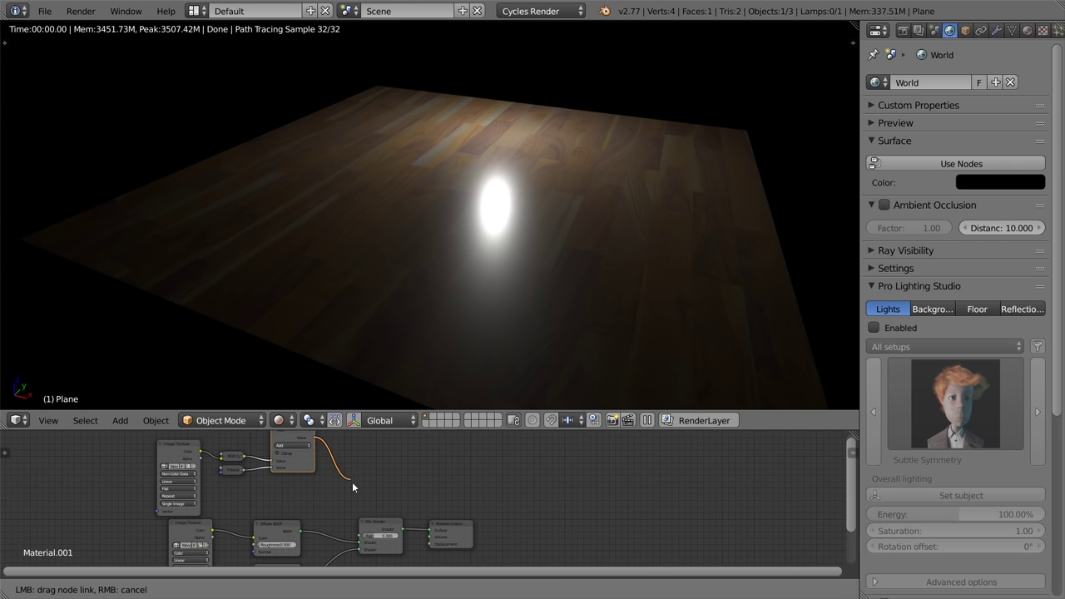
# Connect the Add node's output to the floor material's Mix Shader input
pyautogui.moveTo(352, 482); pyautogui.dragTo(363, 534)
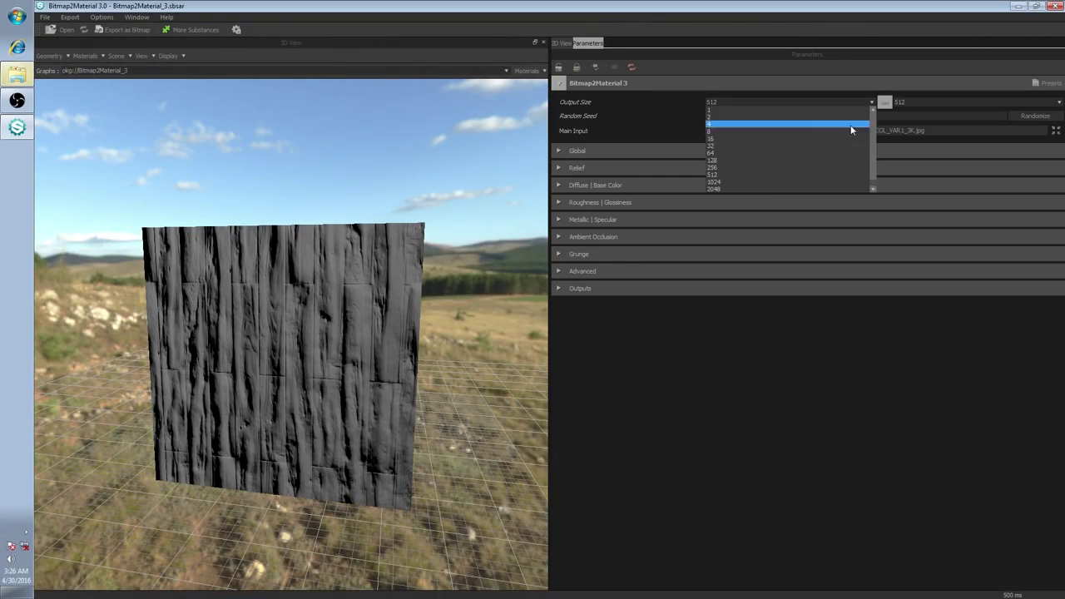
# Set Output Size to 1024, switch off unneeded output maps, and tune relief intensity and frequency
pyautogui.click(855, 124)
pyautogui.click(580, 288)
pyautogui.click(808, 330)
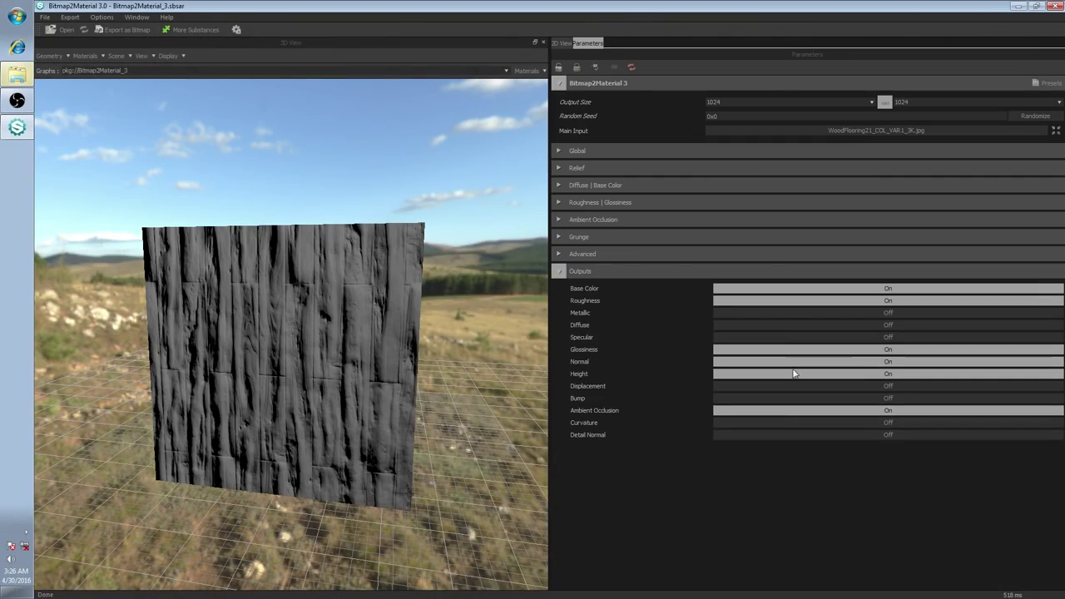
pyautogui.click(799, 417)
pyautogui.moveTo(792, 380); pyautogui.dragTo(233, 279)
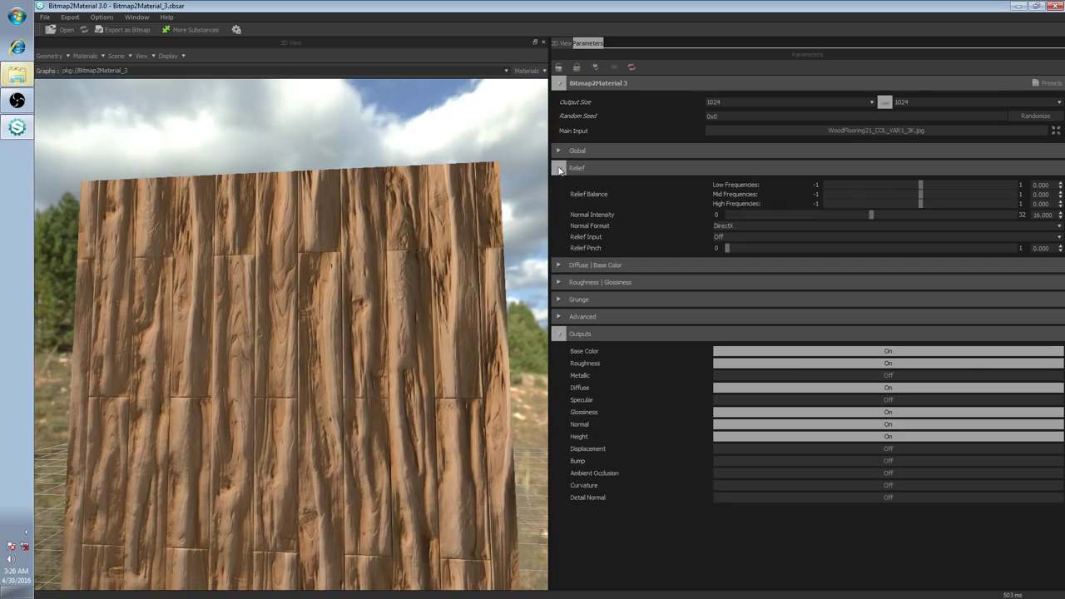
pyautogui.moveTo(799, 215)
pyautogui.mouseDown()
pyautogui.moveTo(829, 209)
pyautogui.moveTo(779, 215)
pyautogui.mouseUp()
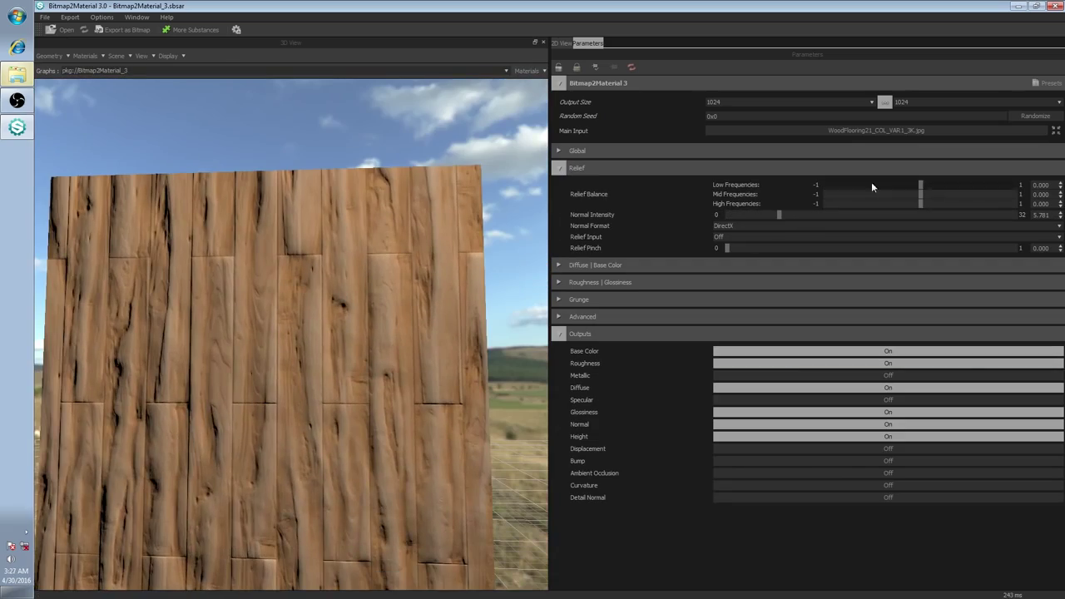
pyautogui.moveTo(921, 184); pyautogui.dragTo(937, 202)
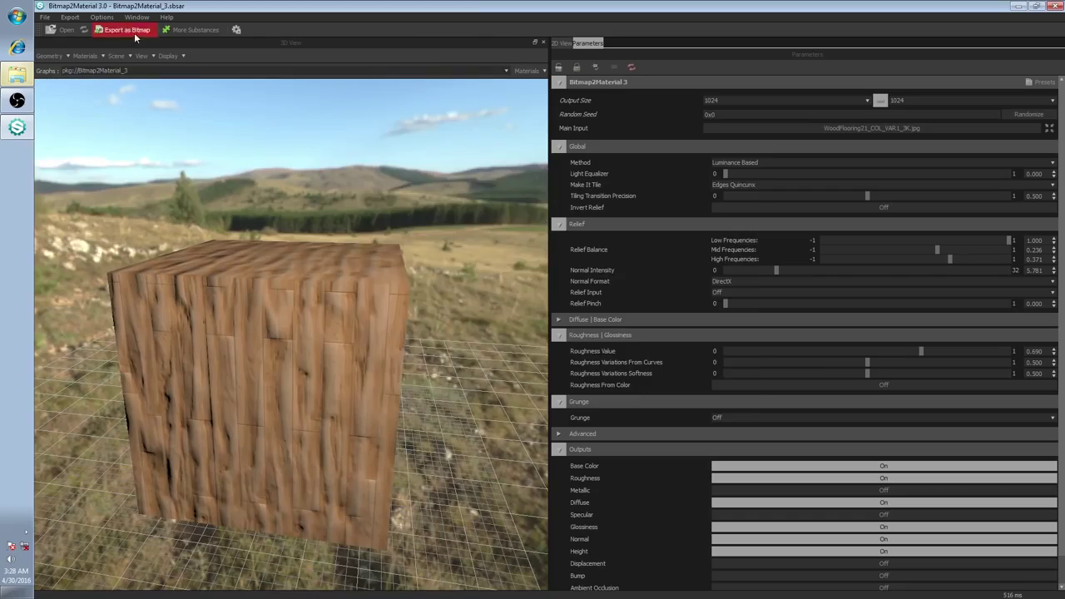
# Set up Export as Bitmap, excluding the base colour and metallic maps
pyautogui.click(125, 30)
pyautogui.click(392, 280)
pyautogui.click(392, 298)
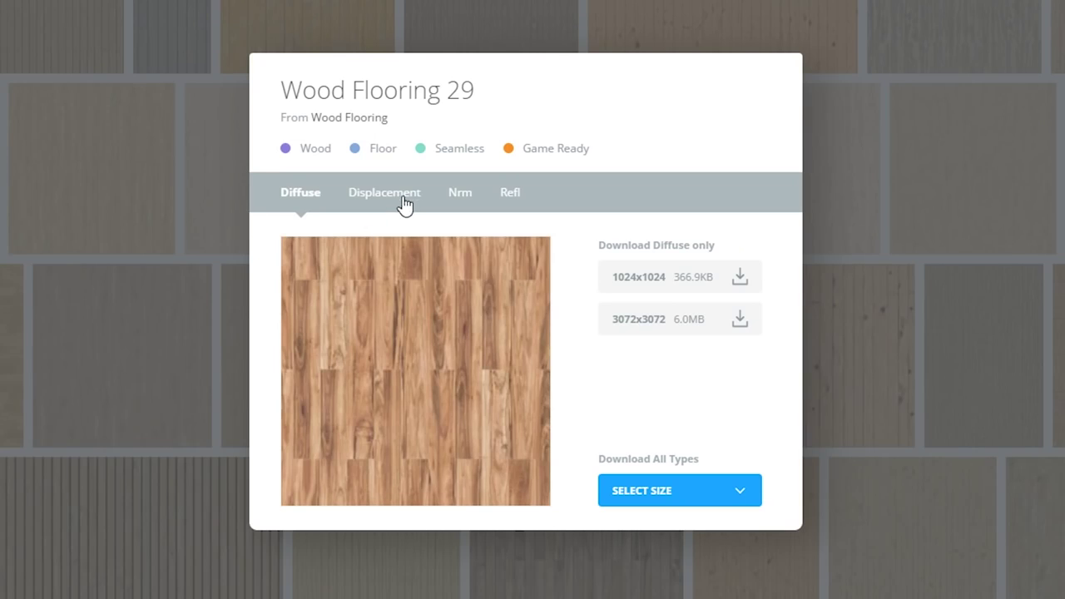
# Preview the Displacement, Nrm and Refl maps, then download all map types at 3072x3072
pyautogui.click(406, 201)
pyautogui.click(466, 197)
pyautogui.click(507, 199)
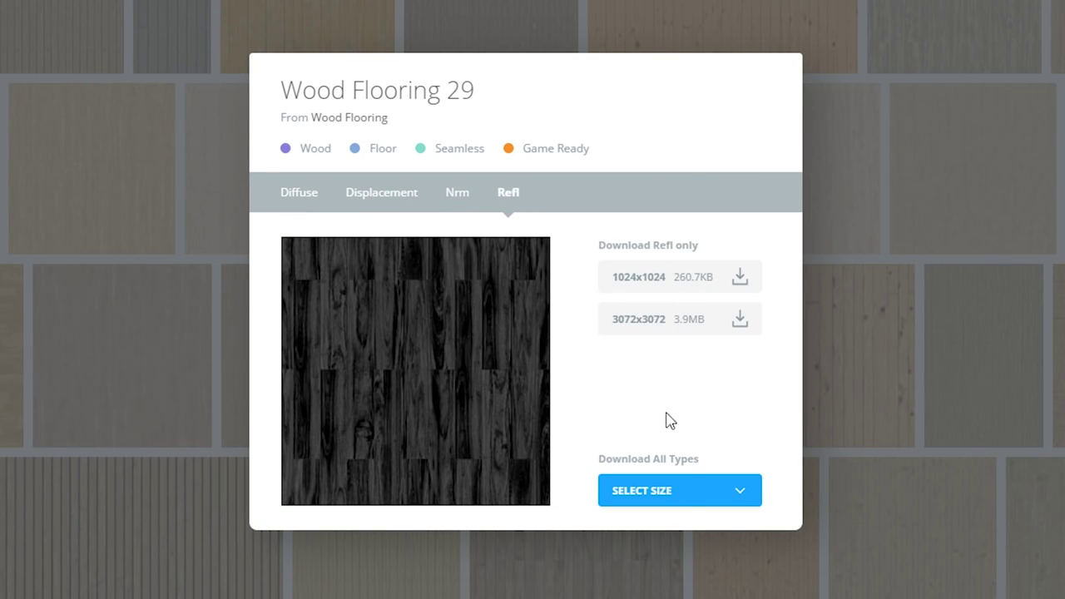
pyautogui.click(681, 491)
pyautogui.click(697, 545)
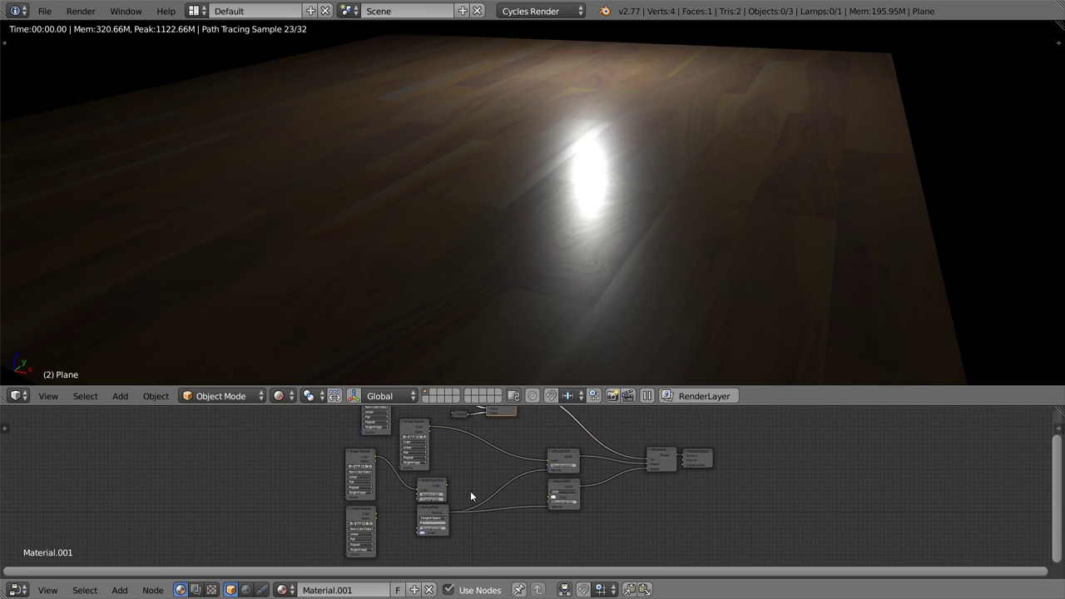
# Link Bump to the Glossy BSDF Normal and the lower Image Texture into the Normal Map node
pyautogui.moveTo(446, 483); pyautogui.dragTo(549, 502)
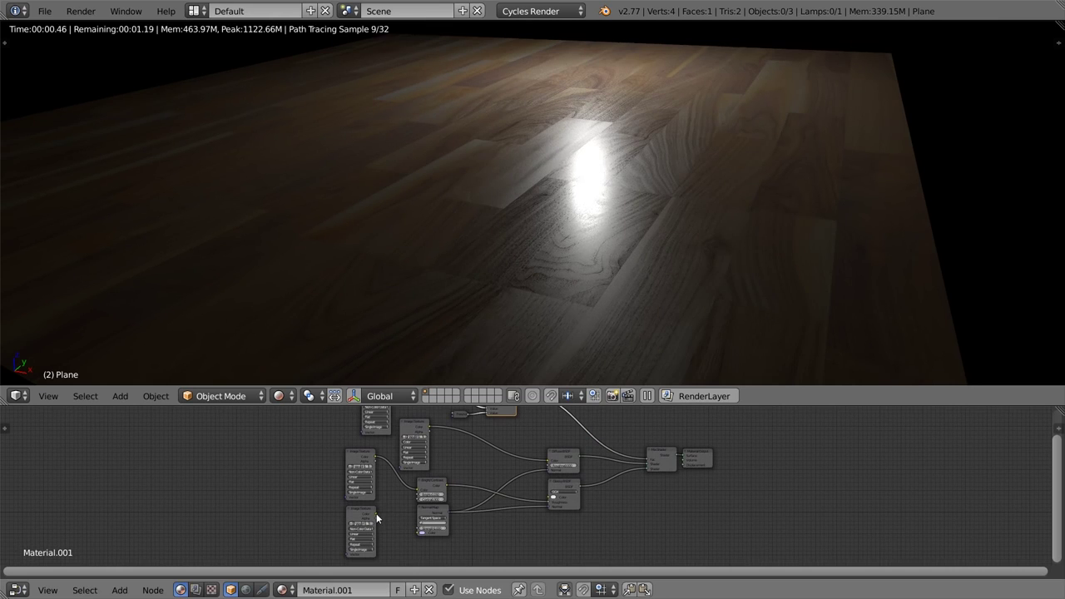
pyautogui.moveTo(376, 513); pyautogui.dragTo(417, 532)
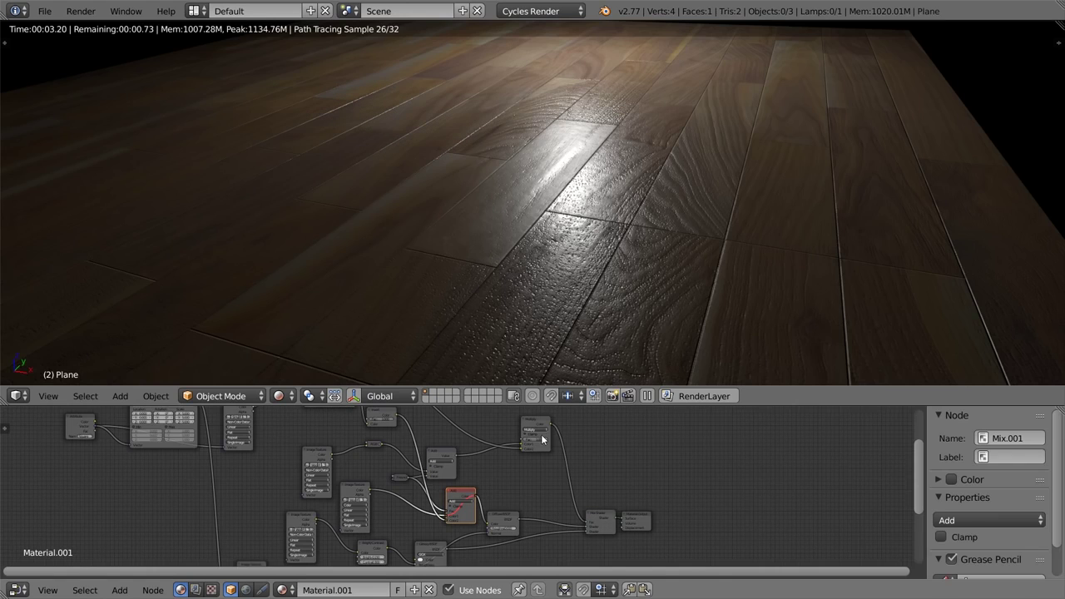
pyautogui.click(535, 427)
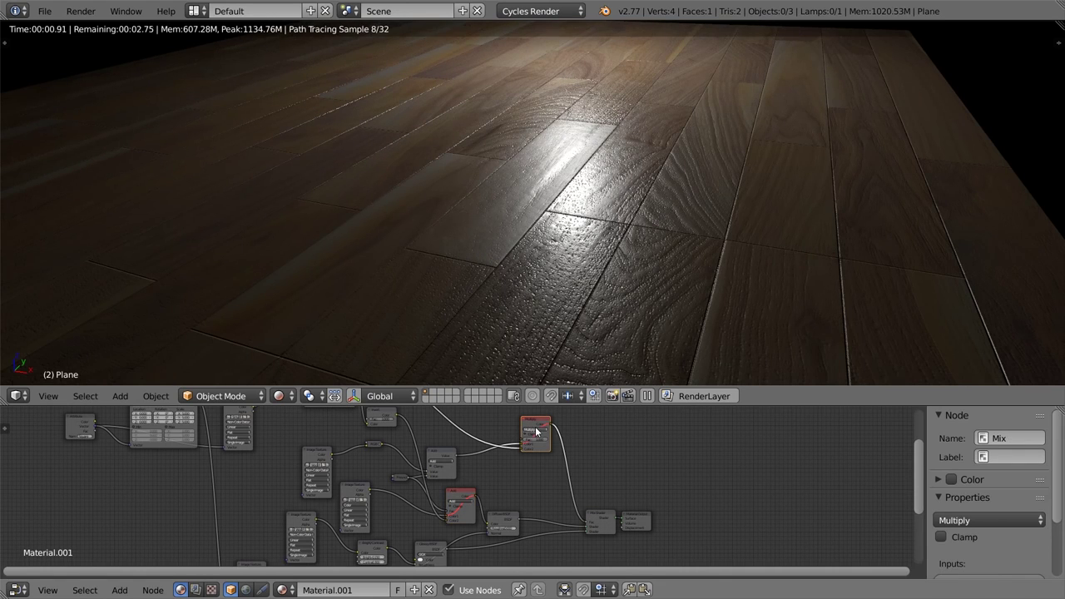
pyautogui.moveTo(515, 462); pyautogui.dragTo(581, 552, button='middle')
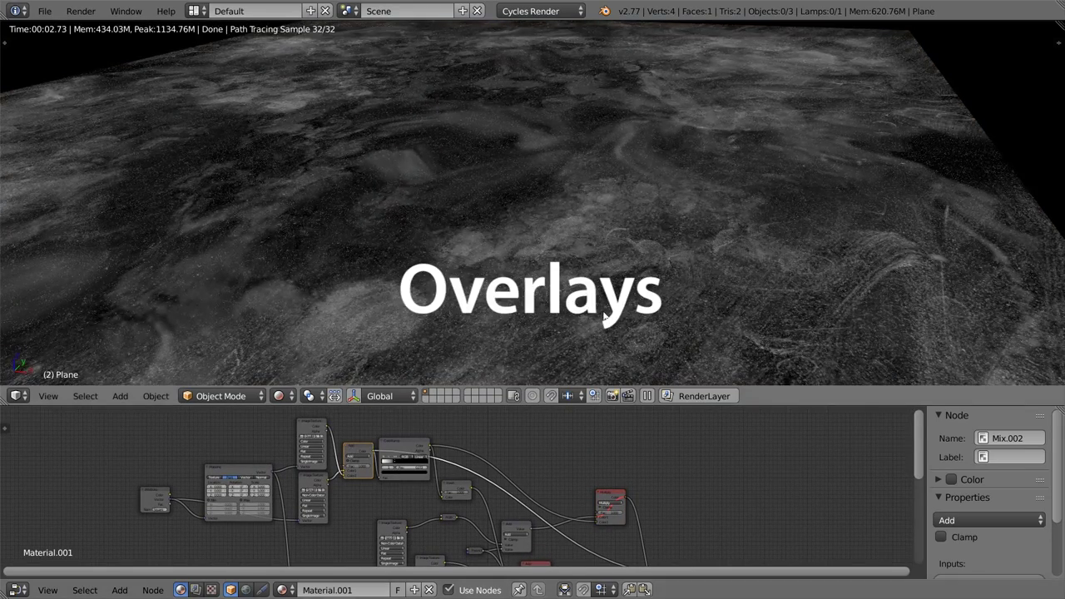
# Zoom and pan around the node tree to inspect the dust overlay mixing chain
pyautogui.scroll(5, 663, 309)
pyautogui.scroll(-5, 663, 309)
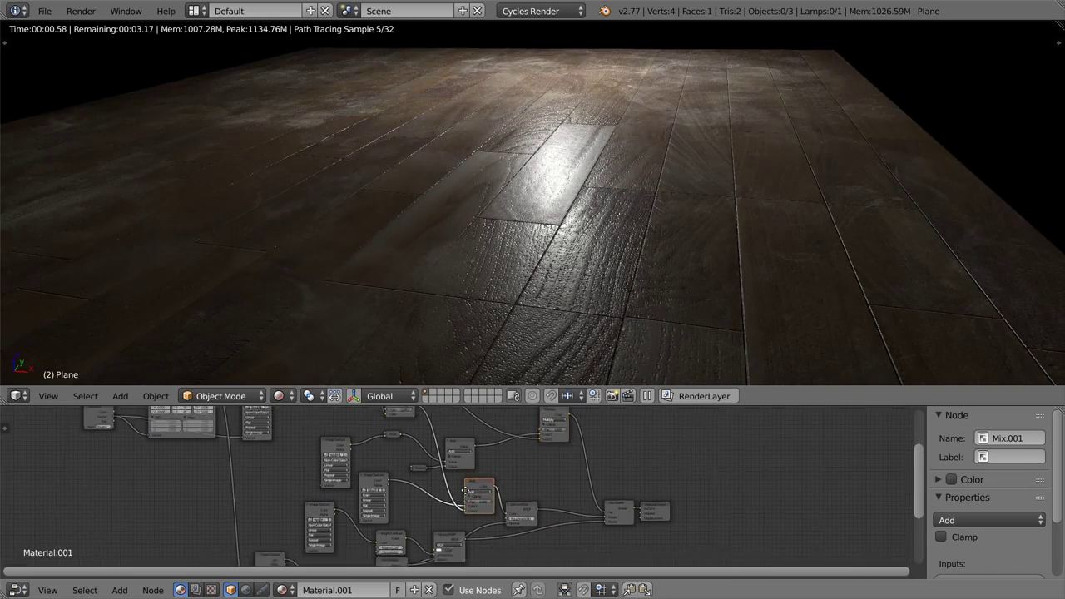
pyautogui.moveTo(467, 491); pyautogui.dragTo(517, 447, button='middle')
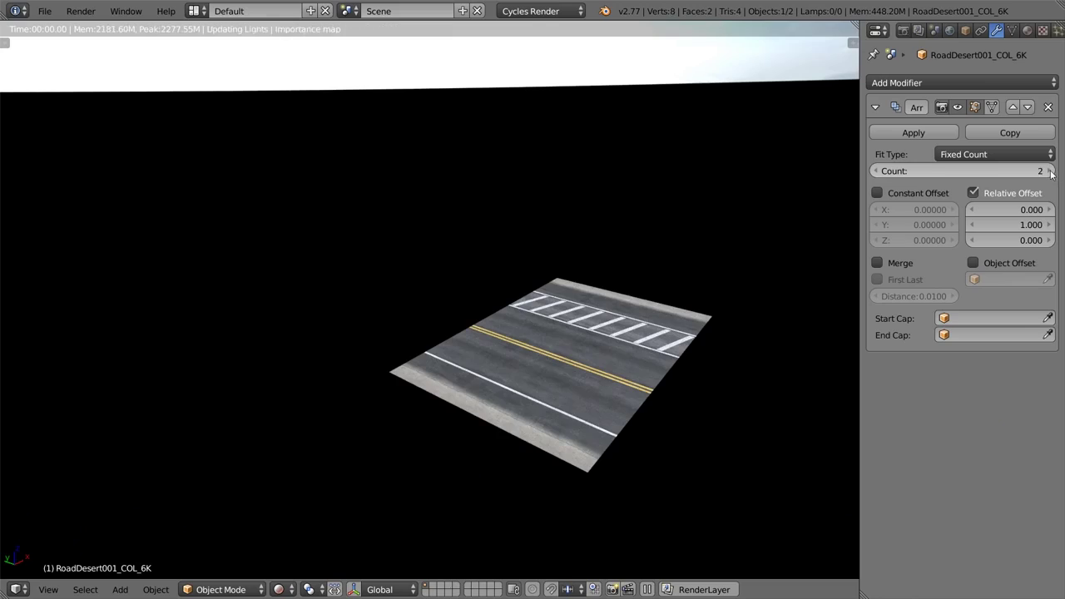
# Raise the road's Array count to 10 and orbit down to ground level along it
pyautogui.click(1050, 171)
pyautogui.click(1051, 171)
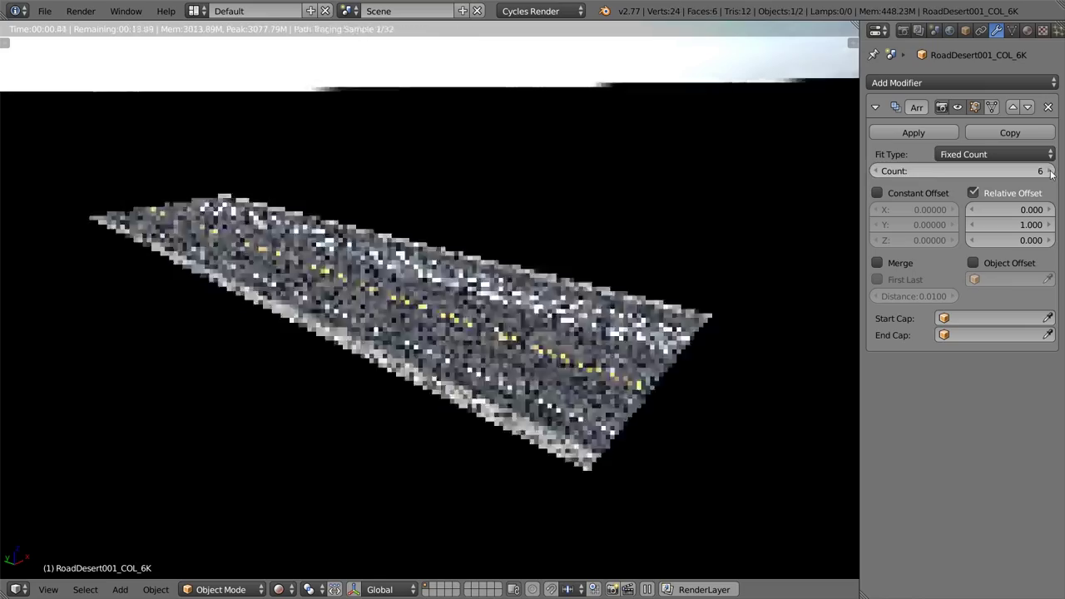
pyautogui.click(1050, 171)
pyautogui.click(1050, 171)
pyautogui.moveTo(617, 280); pyautogui.dragTo(571, 301, button='middle')
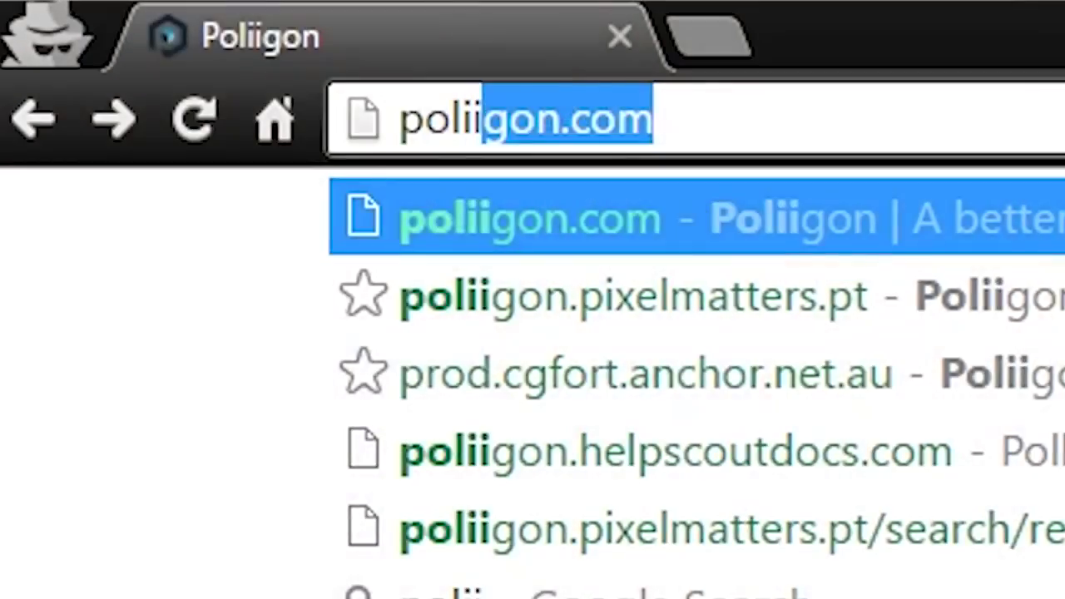
# Load poliigon.com, go through to the texture library and scroll its wood plank grid
pyautogui.press('Return')
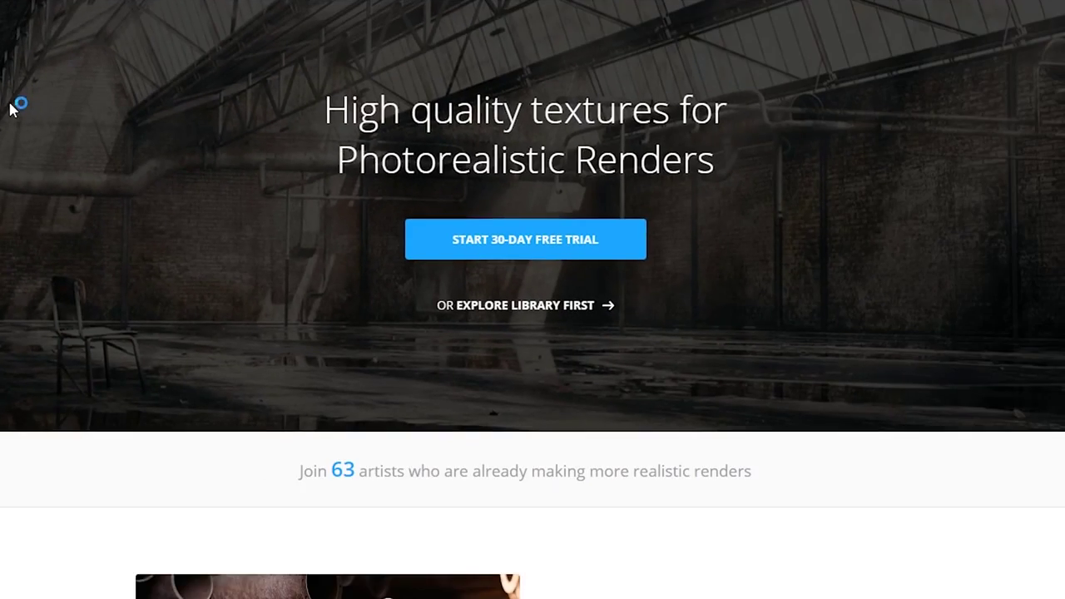
pyautogui.click(626, 253)
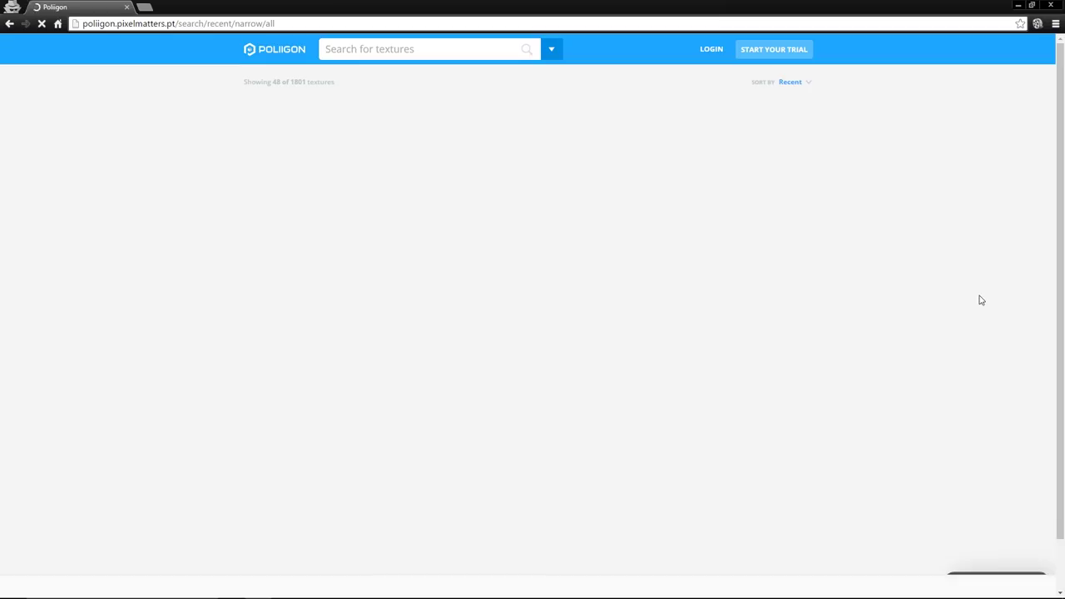
pyautogui.scroll(-4, 980, 302)
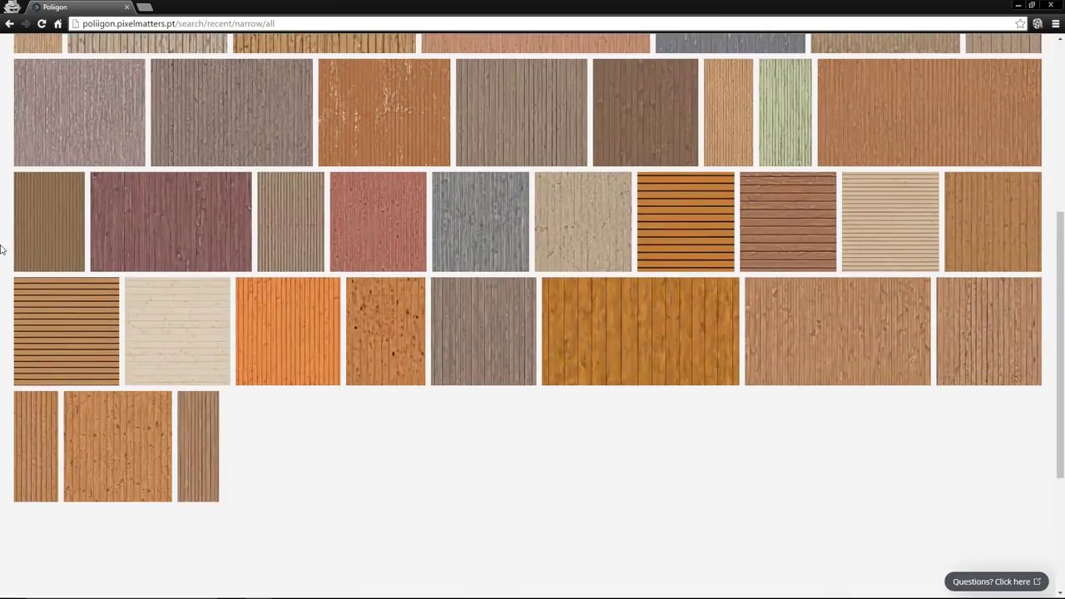